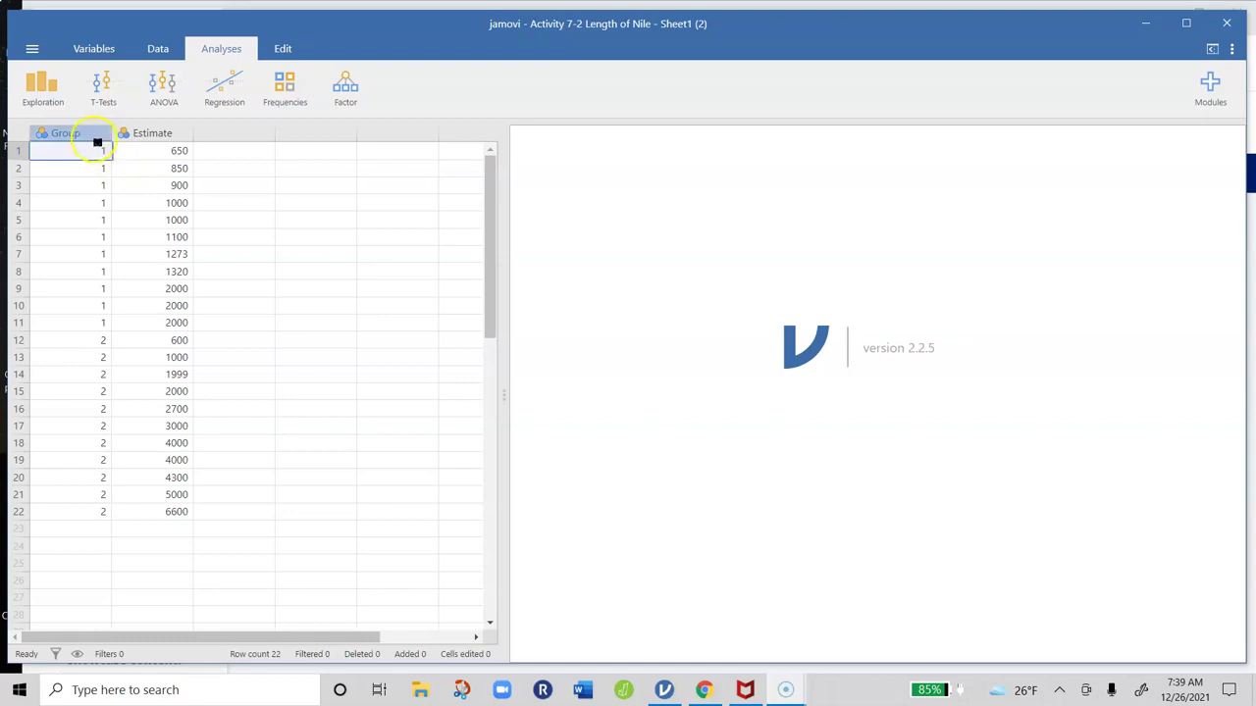
# - In the Group variable setup, label level 1 'low 800' and level 2 'high 3000'
pyautogui.click(98, 136)
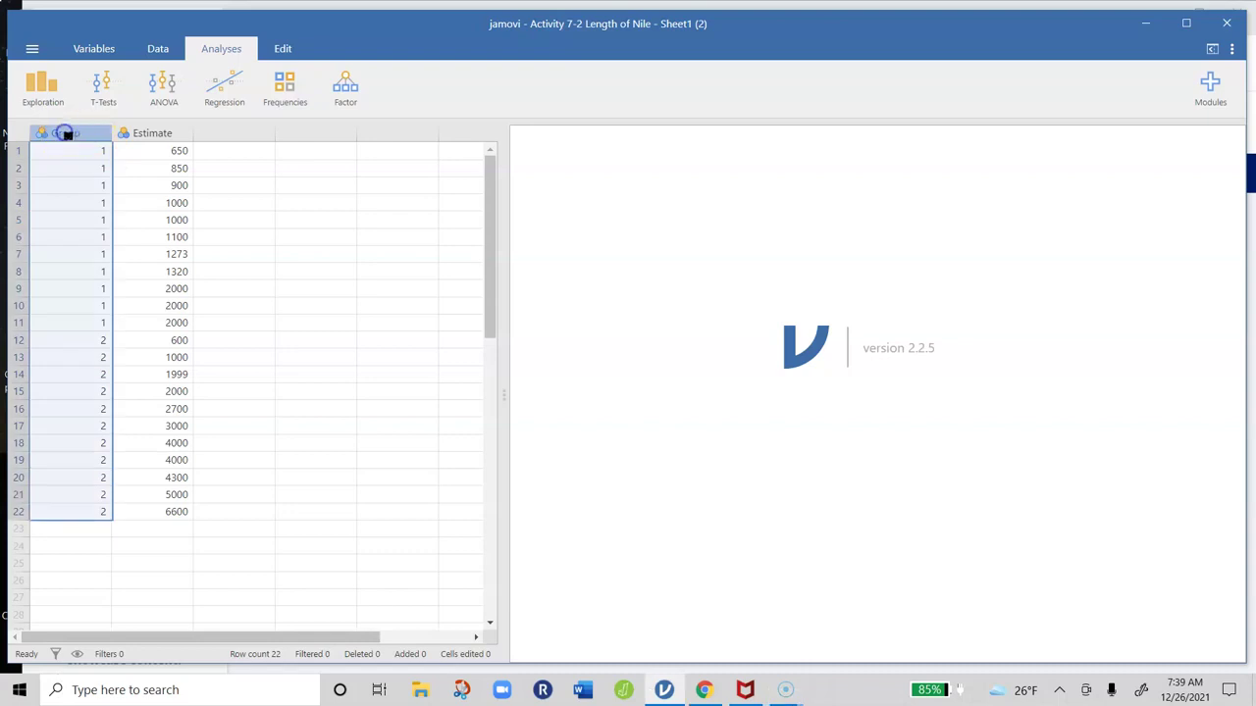
pyautogui.doubleClick(71, 135)
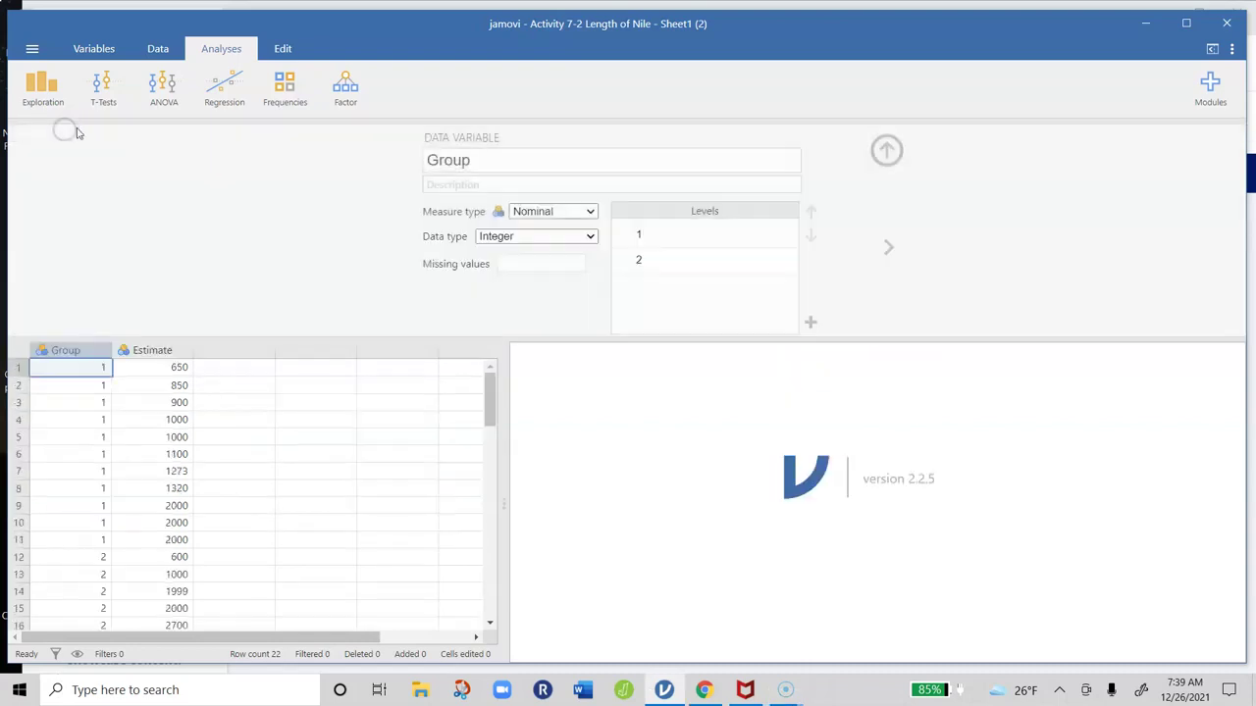
pyautogui.click(663, 234)
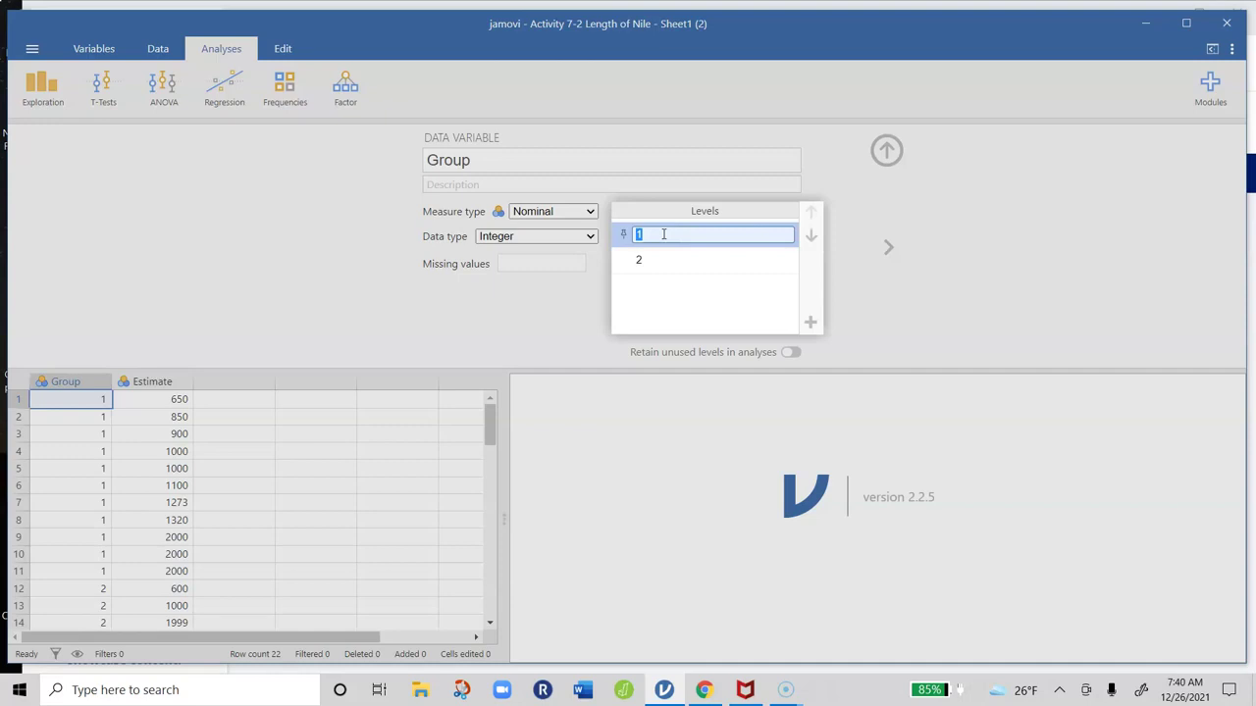
pyautogui.write('low 800')
pyautogui.click(645, 260)
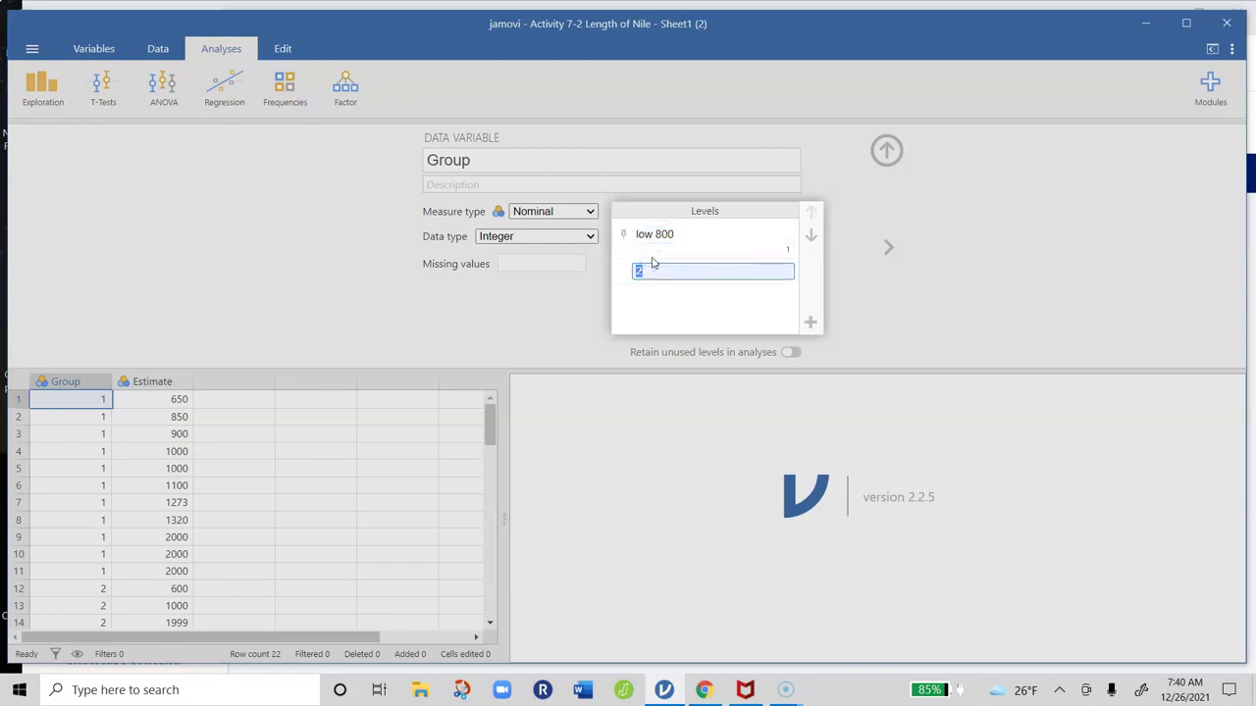
pyautogui.write('high 3000')
pyautogui.click(714, 240)
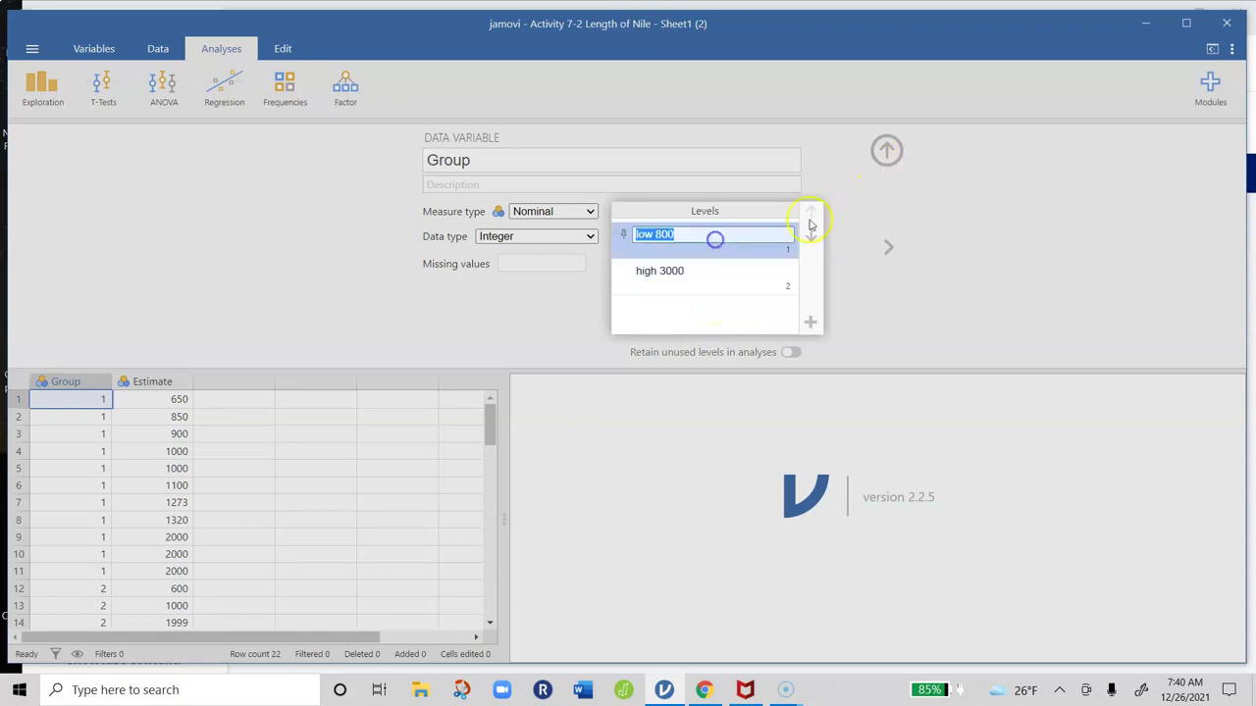
# - Apply the new level labels and start an Independent Samples T-Test
pyautogui.click(885, 152)
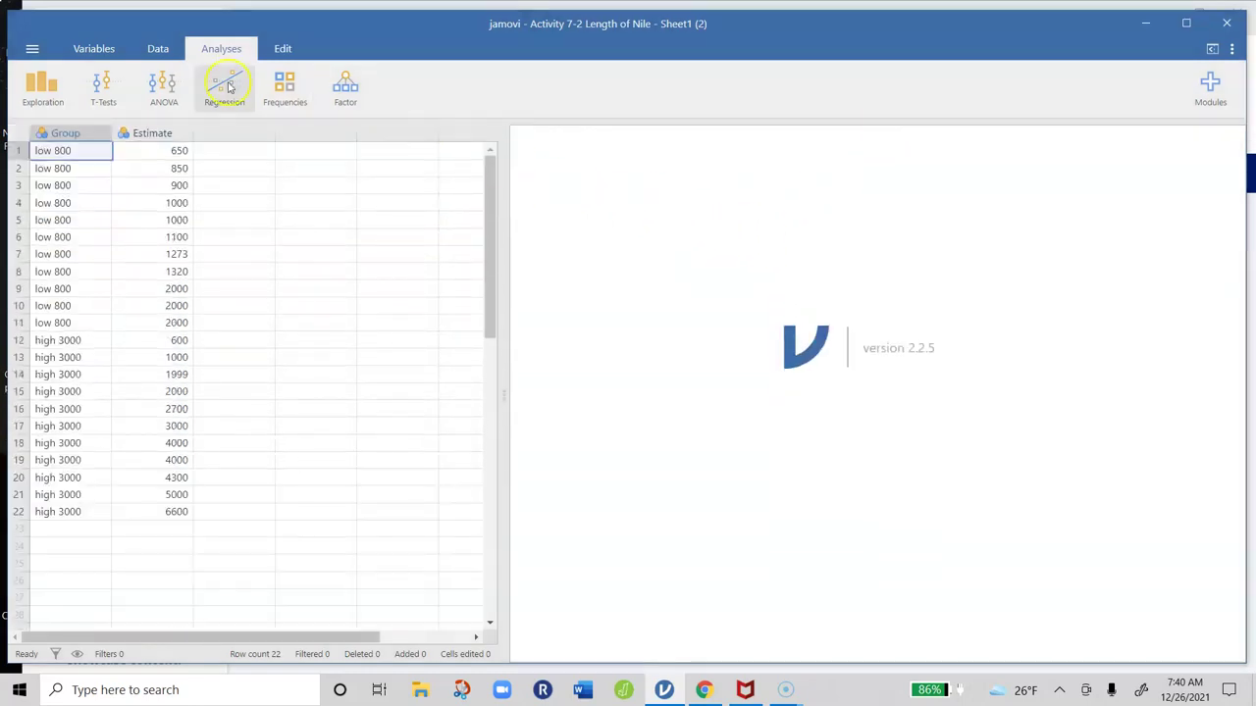
pyautogui.click(116, 96)
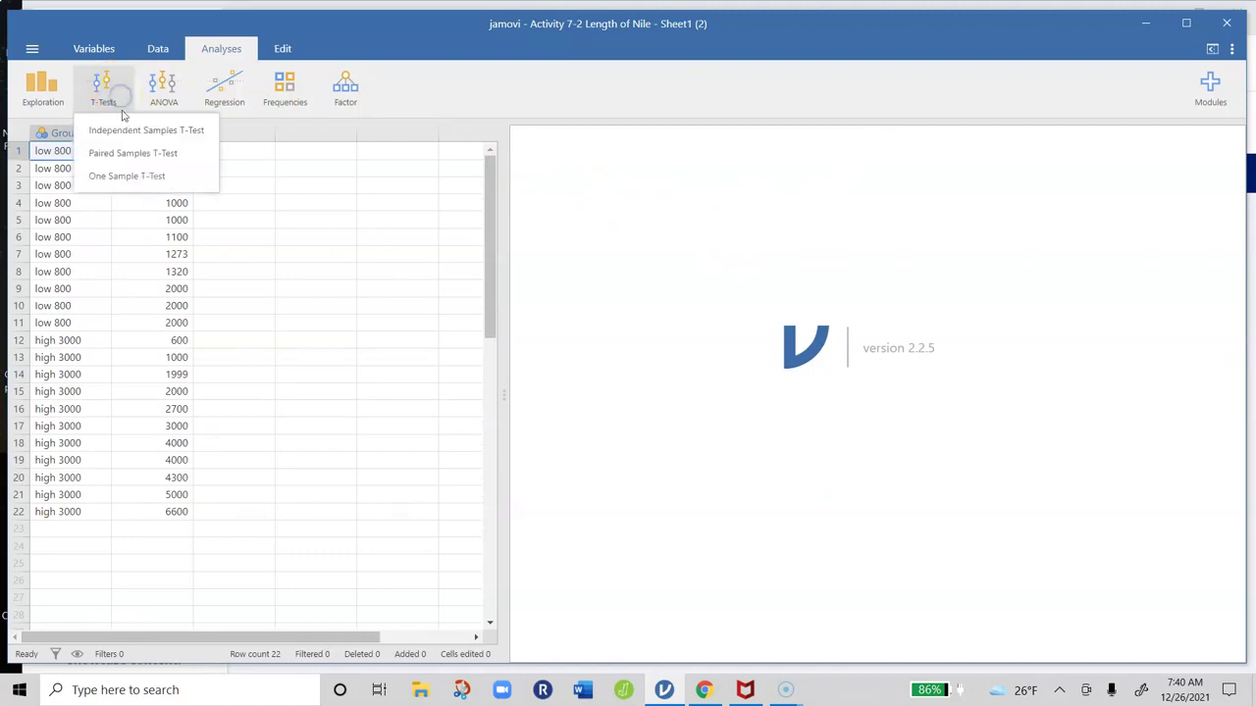
pyautogui.click(129, 131)
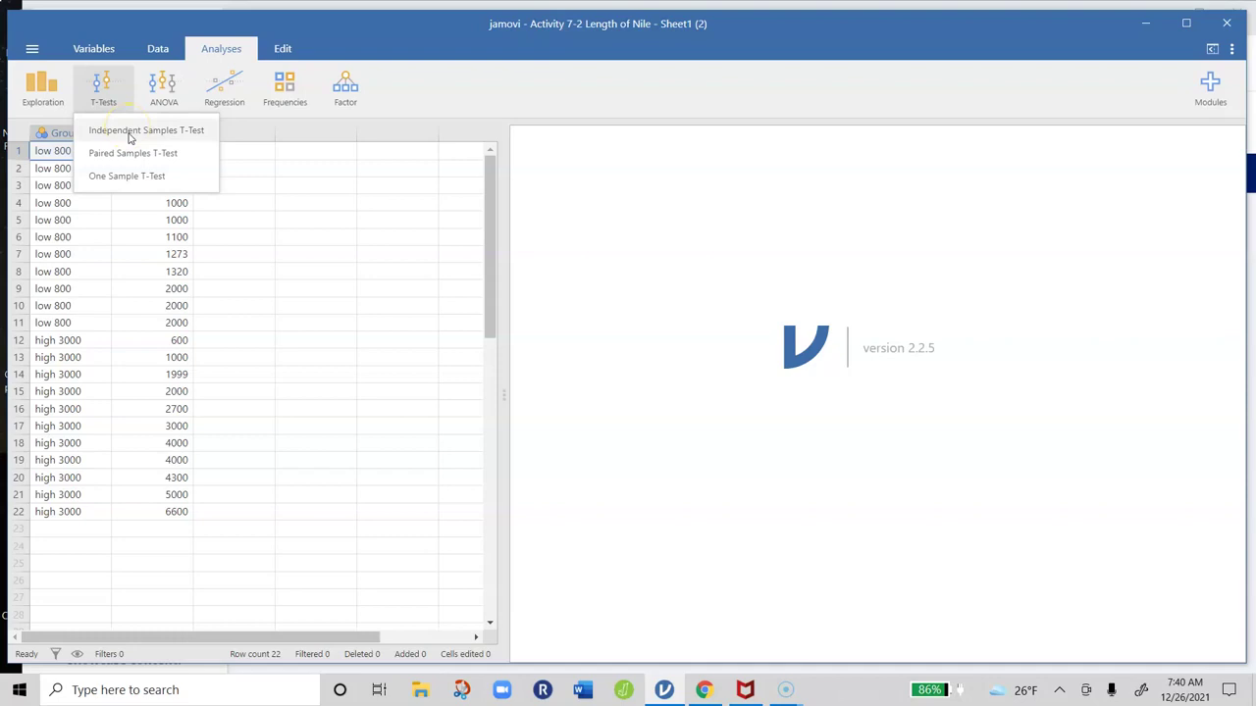
pyautogui.click(128, 139)
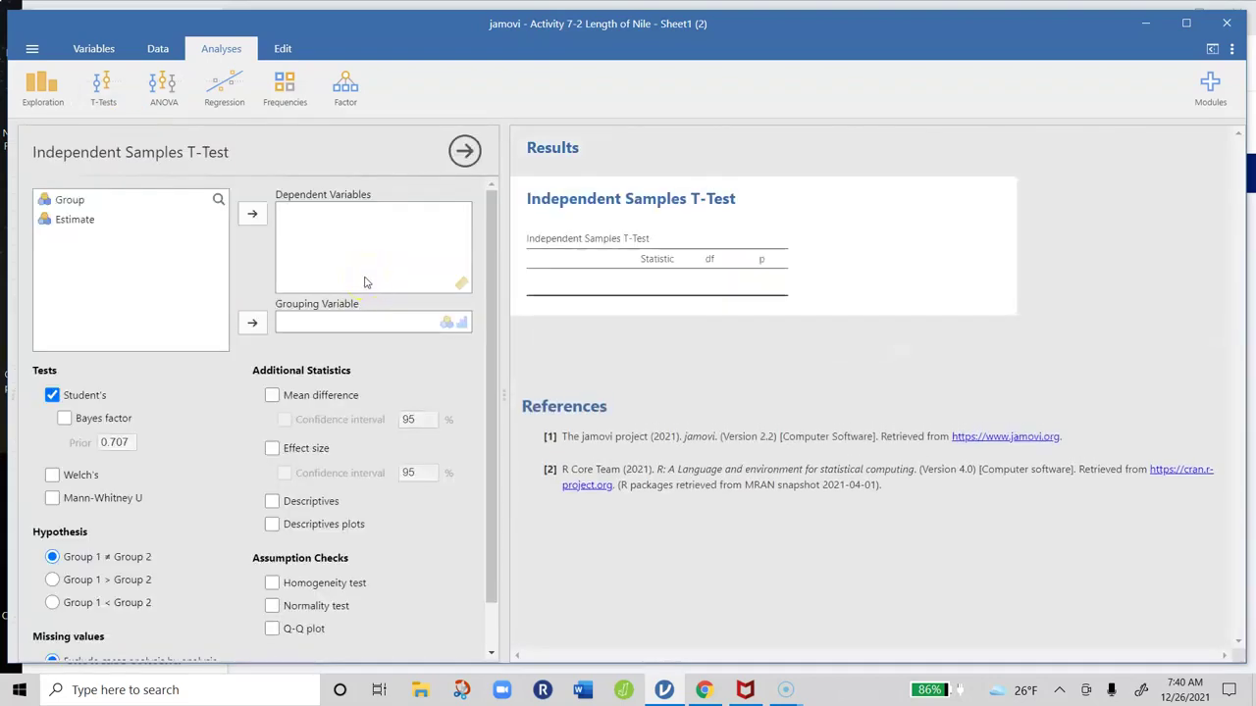
# - Assign Estimate as dependent variable and Group as grouping variable, giving t −3.42438, df 20
pyautogui.click(87, 222)
pyautogui.click(252, 214)
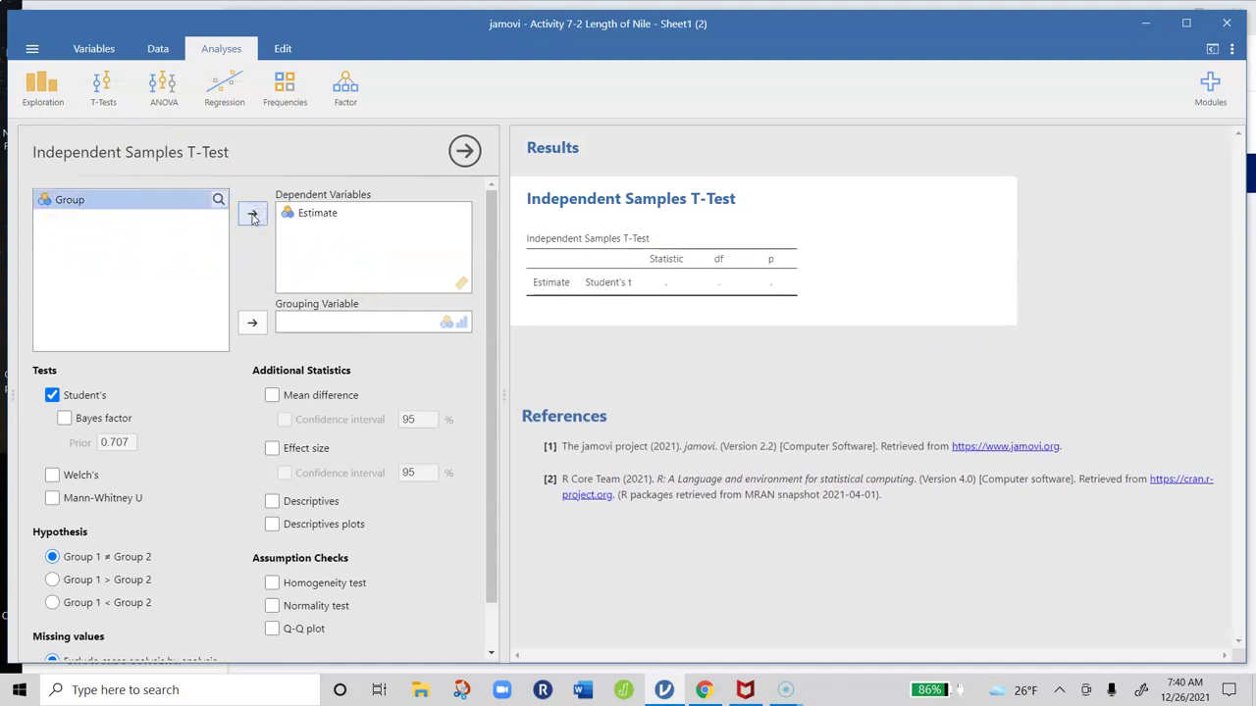
pyautogui.click(125, 201)
pyautogui.click(251, 326)
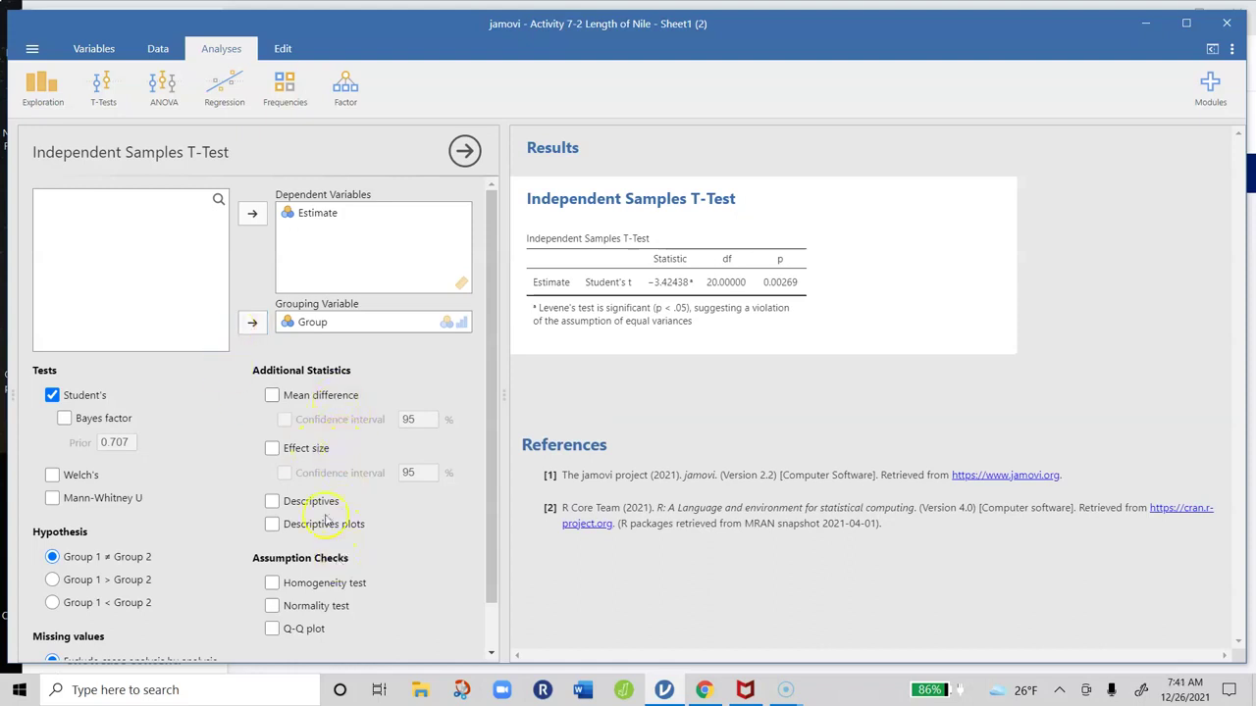
# - Add the mean difference and Cohen's d effect size, each with its confidence interval
pyautogui.click(294, 396)
pyautogui.click(286, 422)
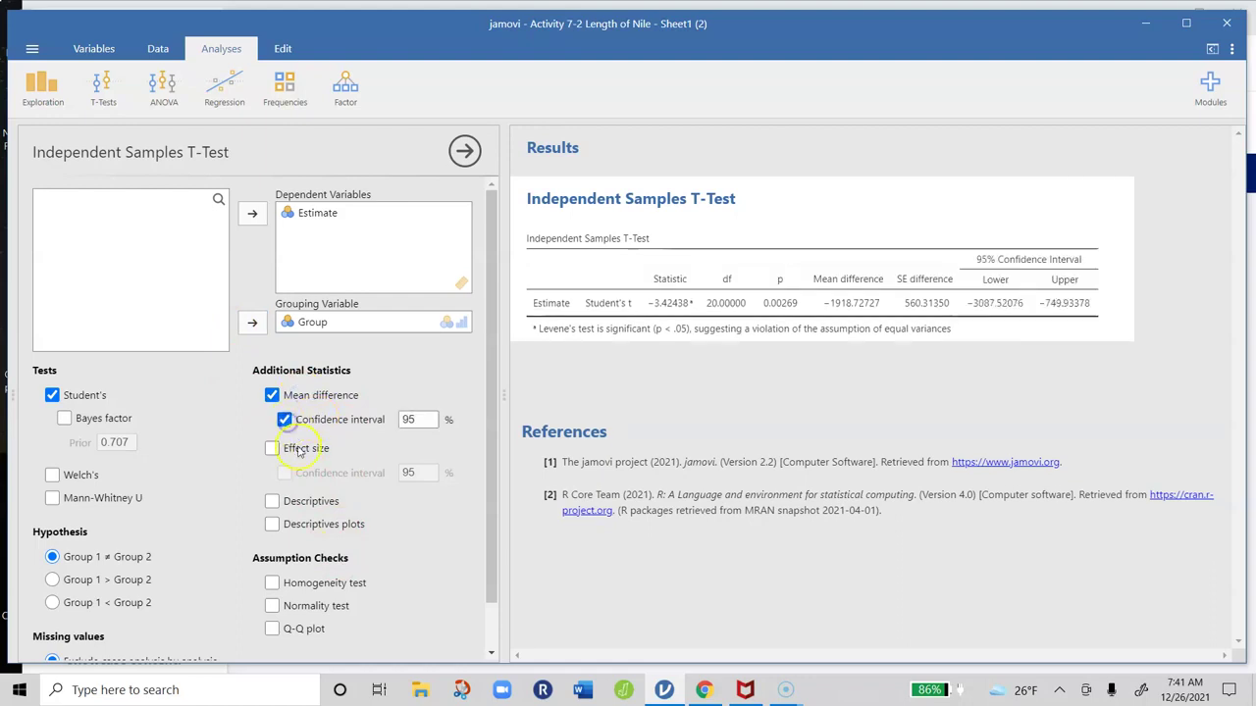
pyautogui.click(287, 448)
pyautogui.click(317, 475)
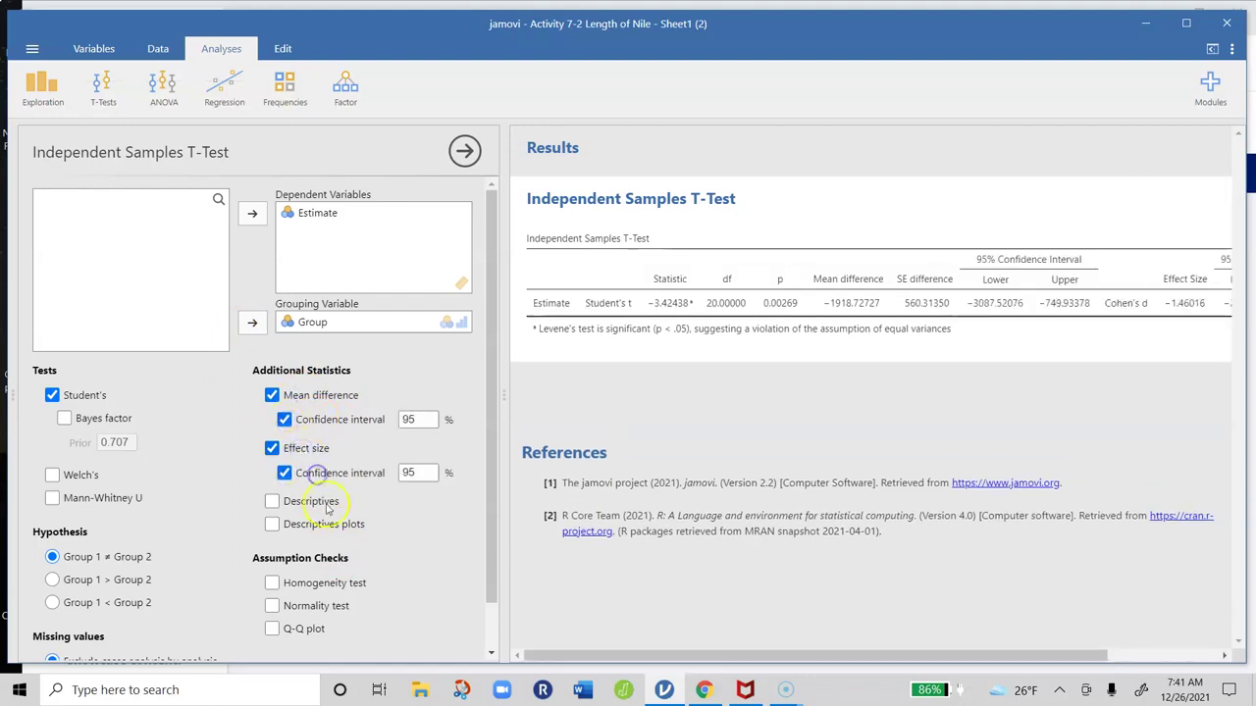
# - Add group descriptives, descriptive plots and Levene's homogeneity test to the output
pyautogui.click(314, 502)
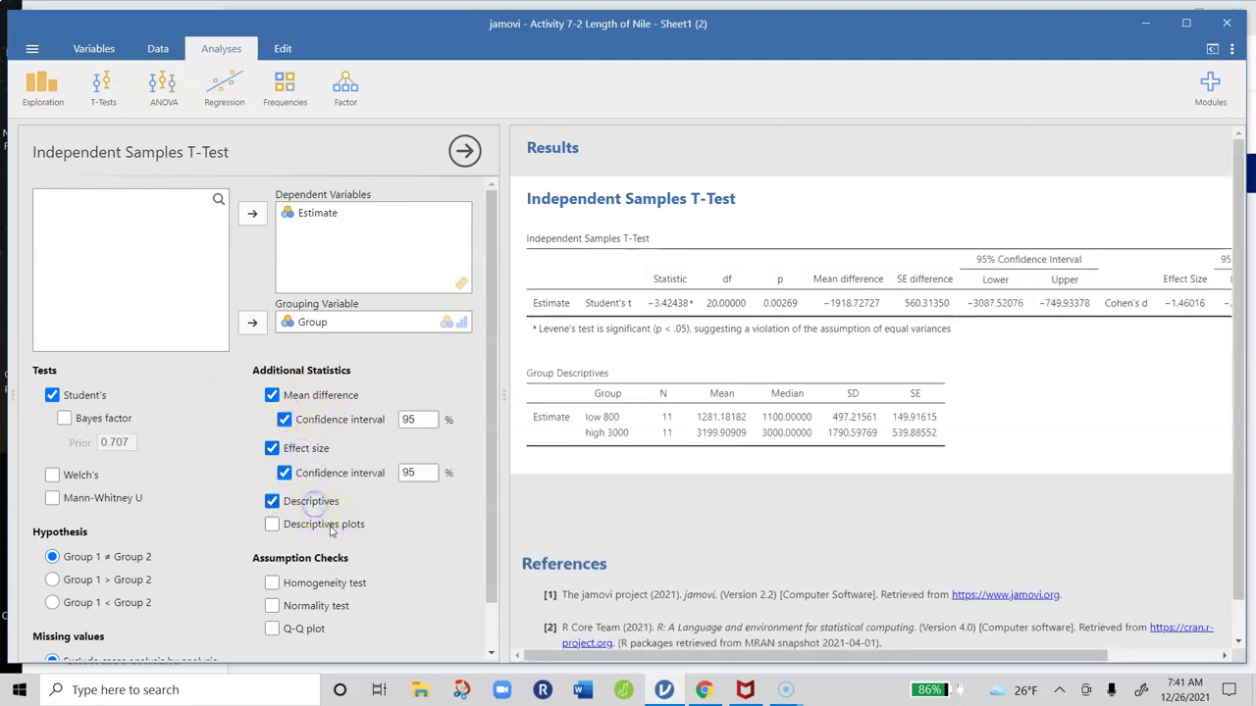
pyautogui.click(330, 526)
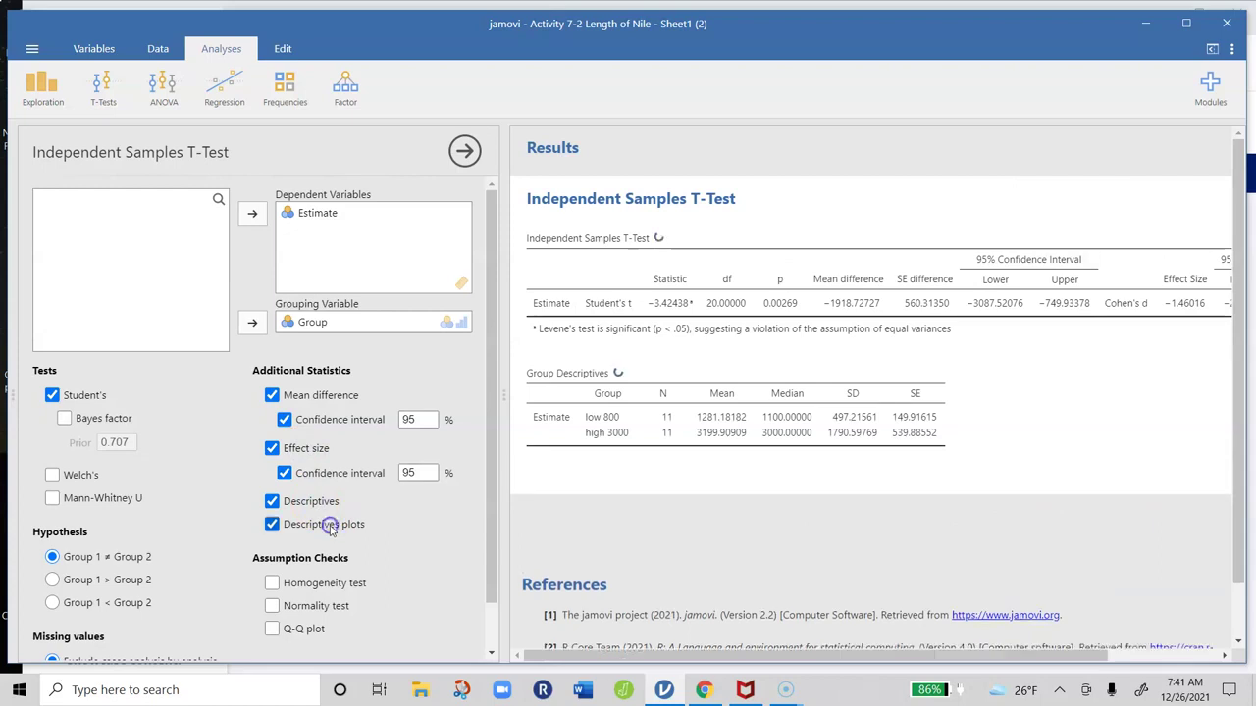
pyautogui.scroll(-1, 379, 513)
pyautogui.click(387, 526)
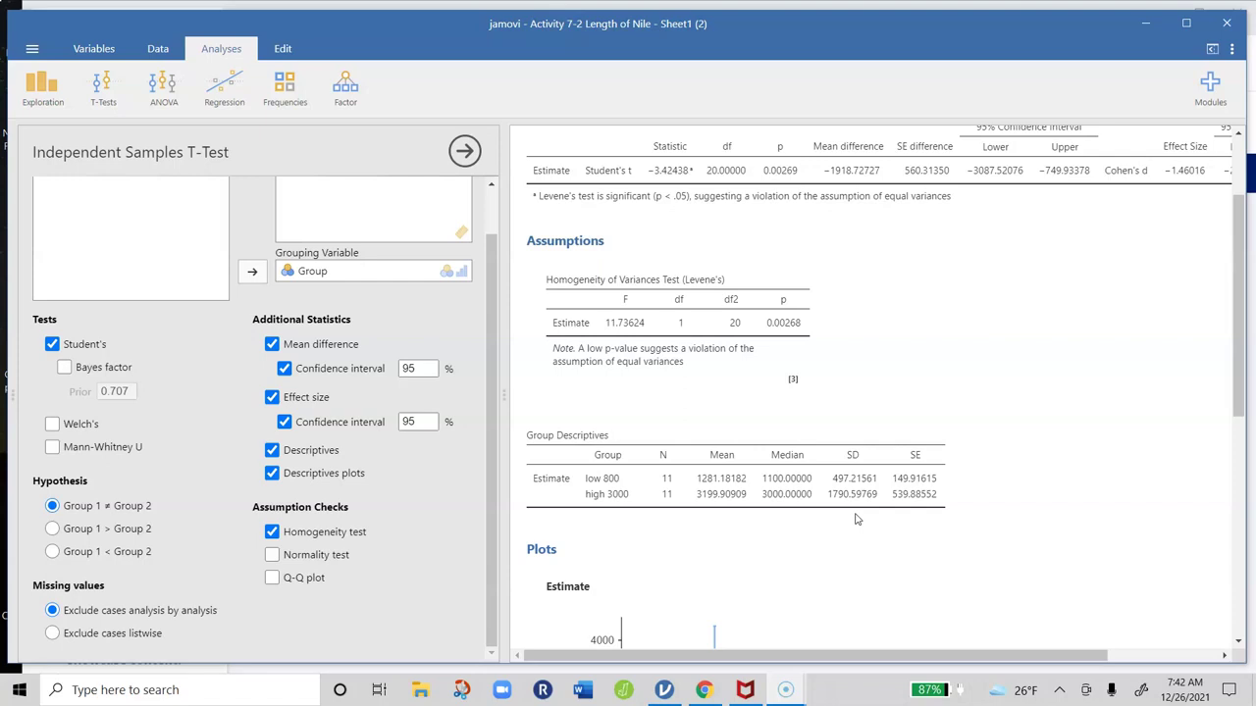
pyautogui.click(856, 506)
# - Swap Student's test for Welch's, giving Welch's t −3.42438 with df 11.53302
pyautogui.click(748, 331)
pyautogui.click(46, 355)
pyautogui.click(53, 350)
pyautogui.click(54, 426)
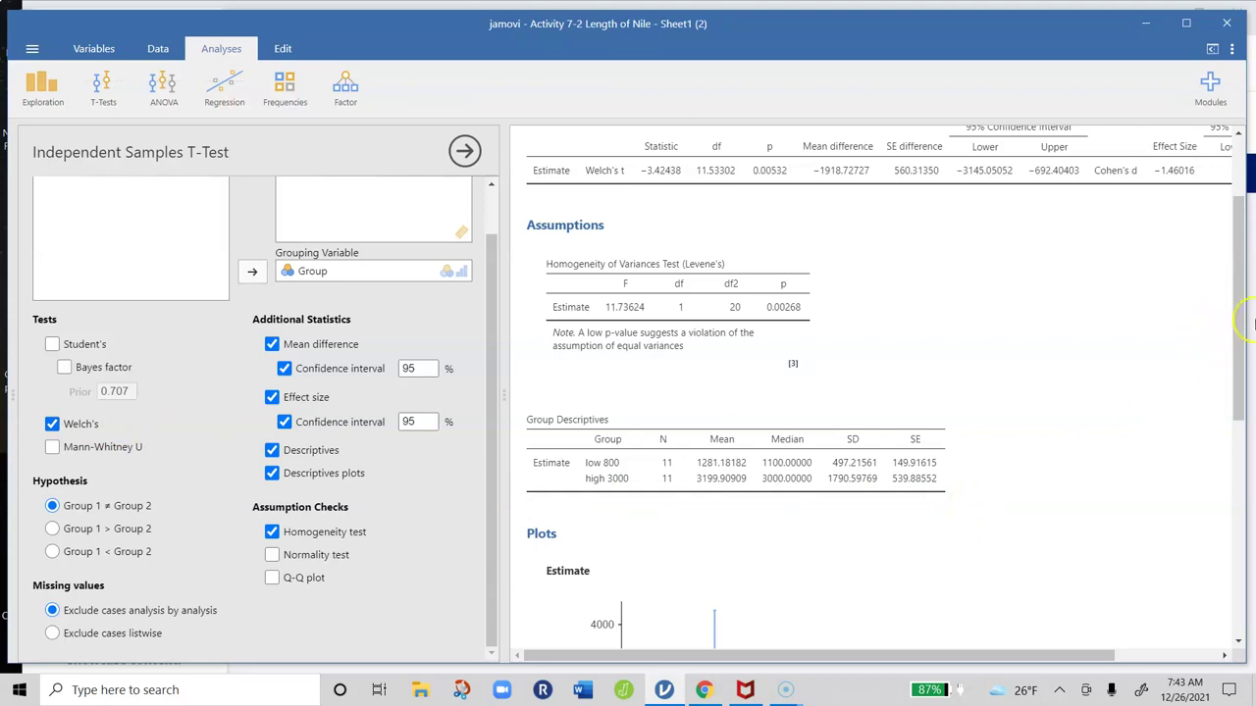
pyautogui.moveTo(1240, 317); pyautogui.dragTo(1239, 280)
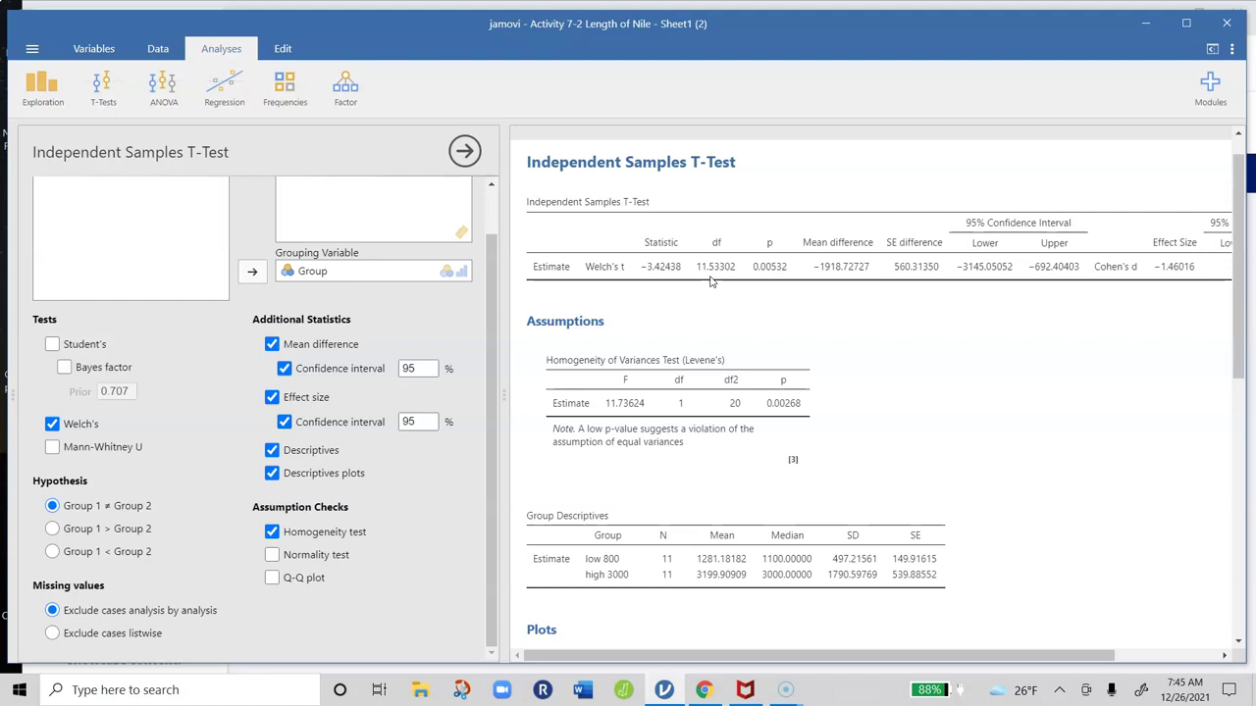
pyautogui.hscroll(3, 775, 280)
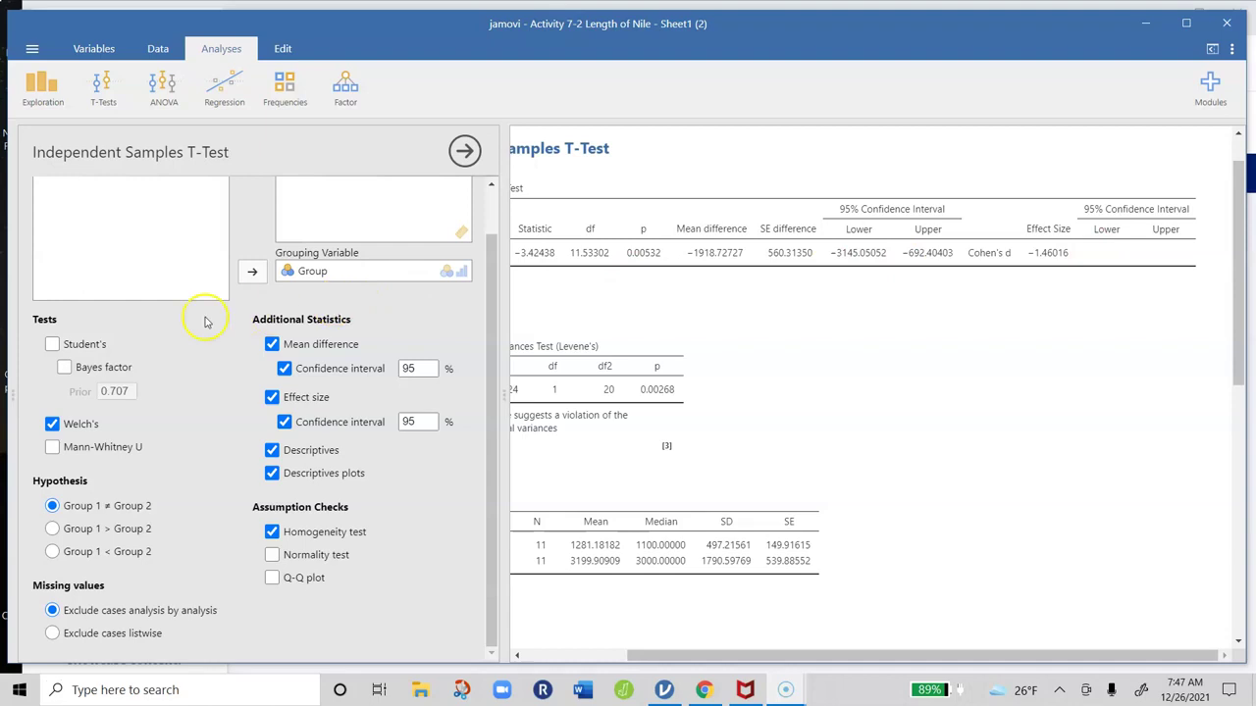
# - Re-enable Student's t beside Welch's, showing its 95% CI −3087.52076 to −749.93378
pyautogui.click(52, 344)
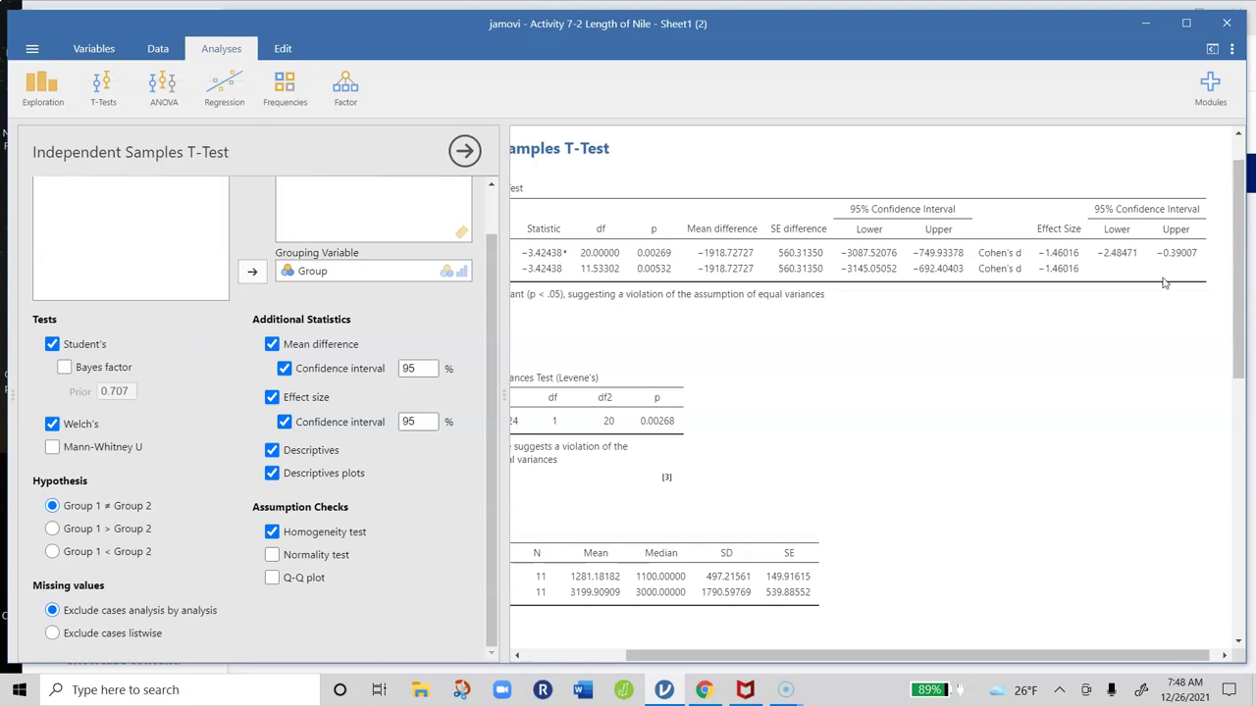
pyautogui.click(1158, 299)
pyautogui.moveTo(911, 654); pyautogui.dragTo(810, 667)
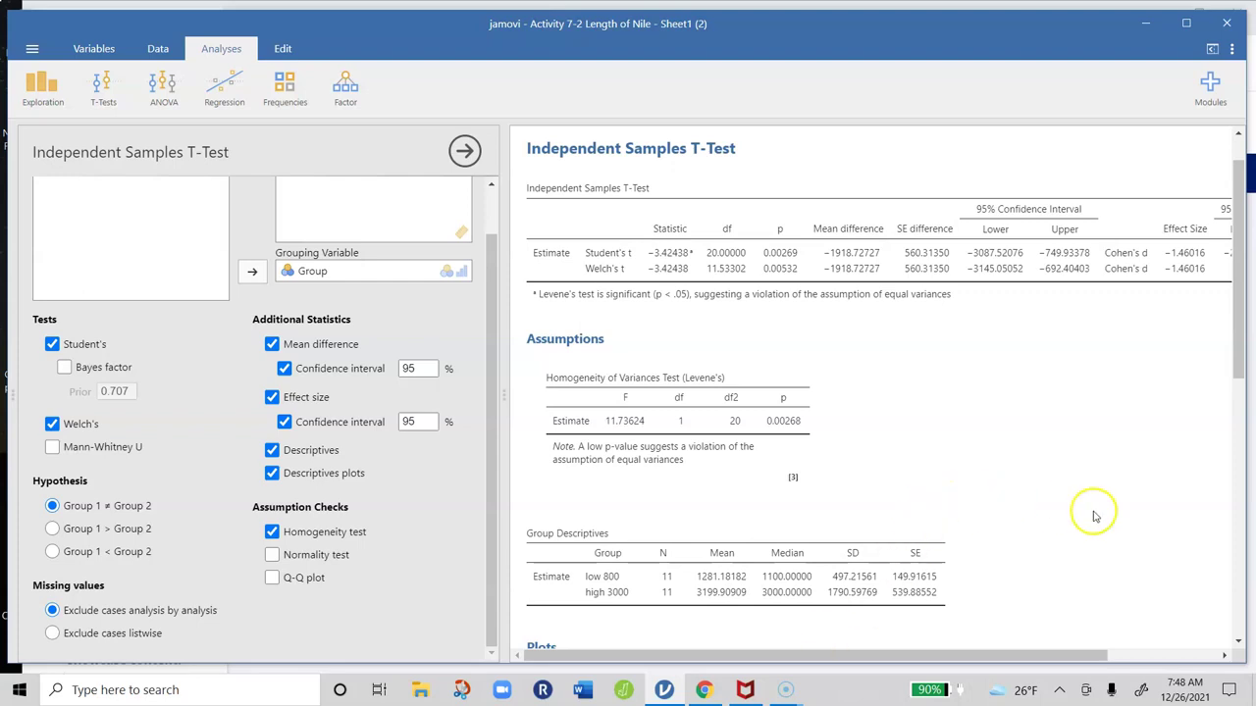
pyautogui.scroll(-5, 1119, 481)
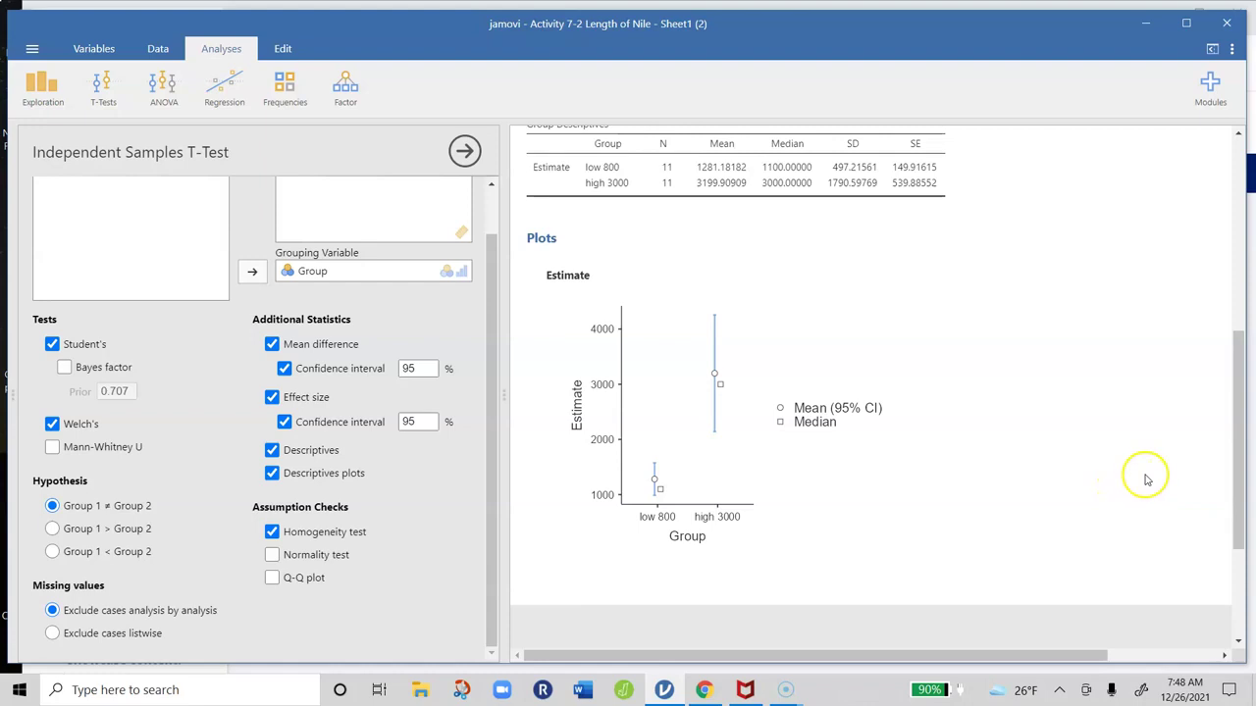
pyautogui.scroll(5, 1144, 478)
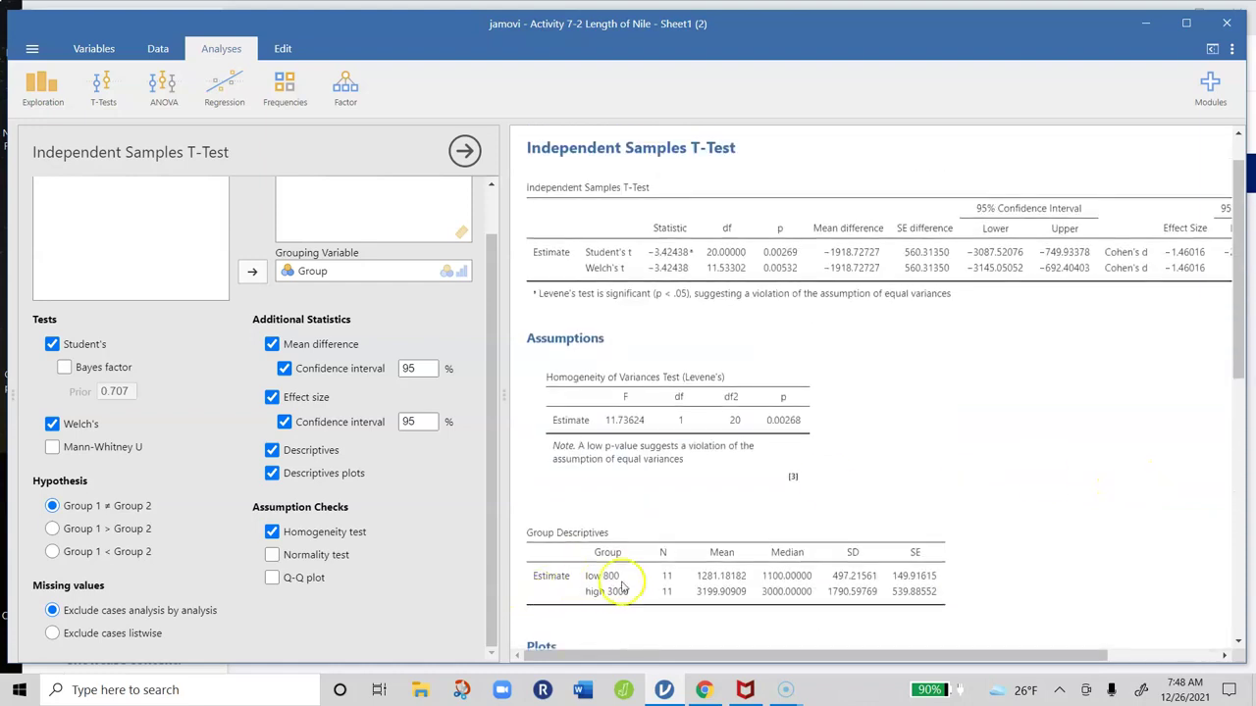